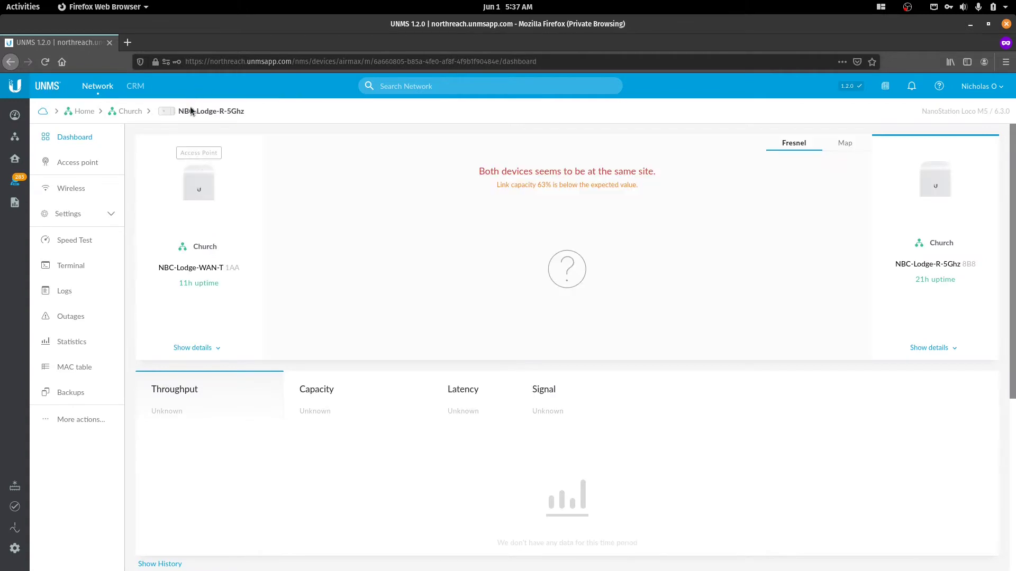
Show the link's device details, then review the NanoStation's Advanced and Services pages (Ping Watchdog failure count 3).
left_click(197, 348)
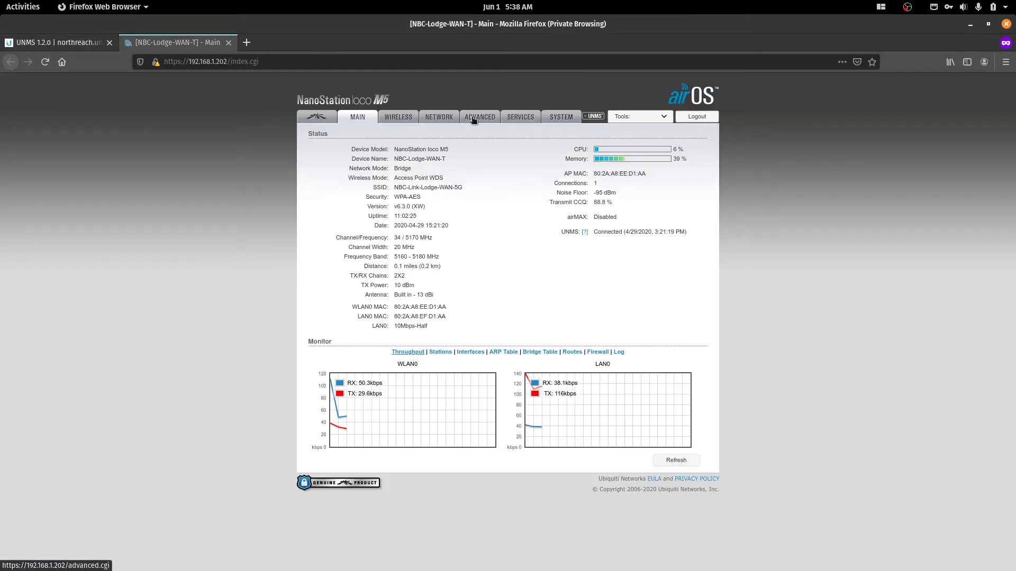
left_click(472, 119)
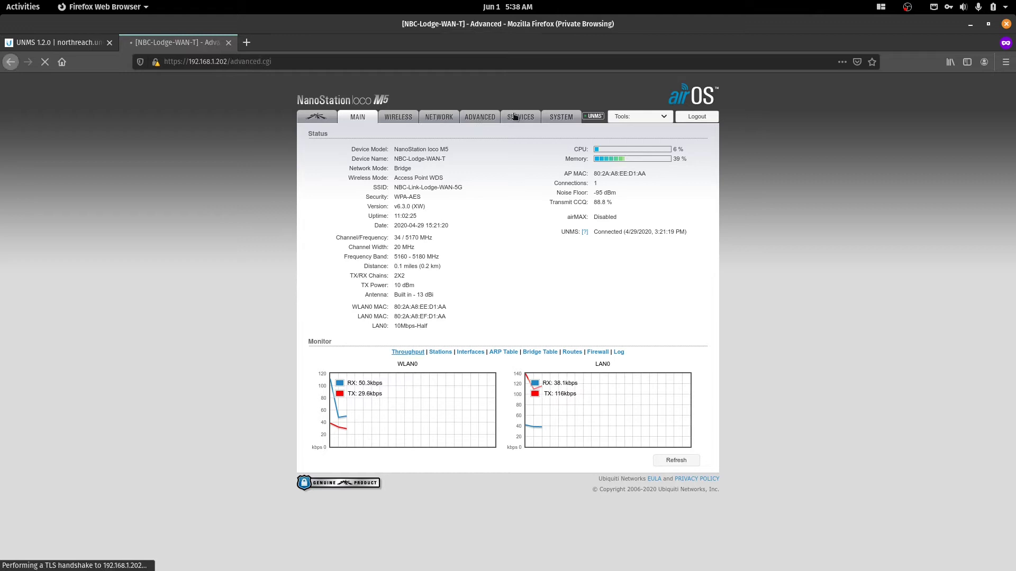
left_click(517, 116)
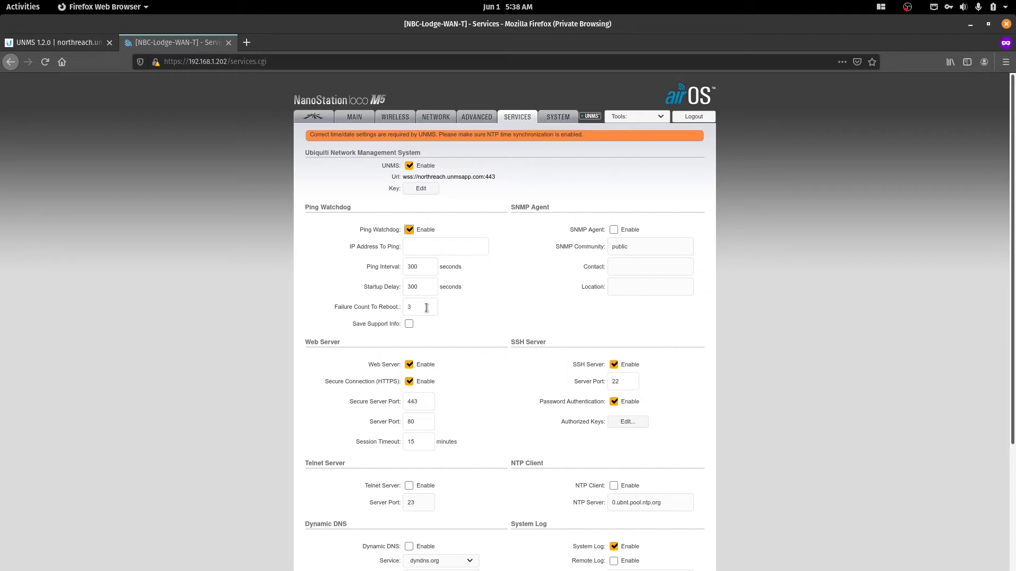
double_click(426, 308)
Return to the NanoStation status page and open a new tab at the switch address 192.168.1.9.
left_click(356, 119)
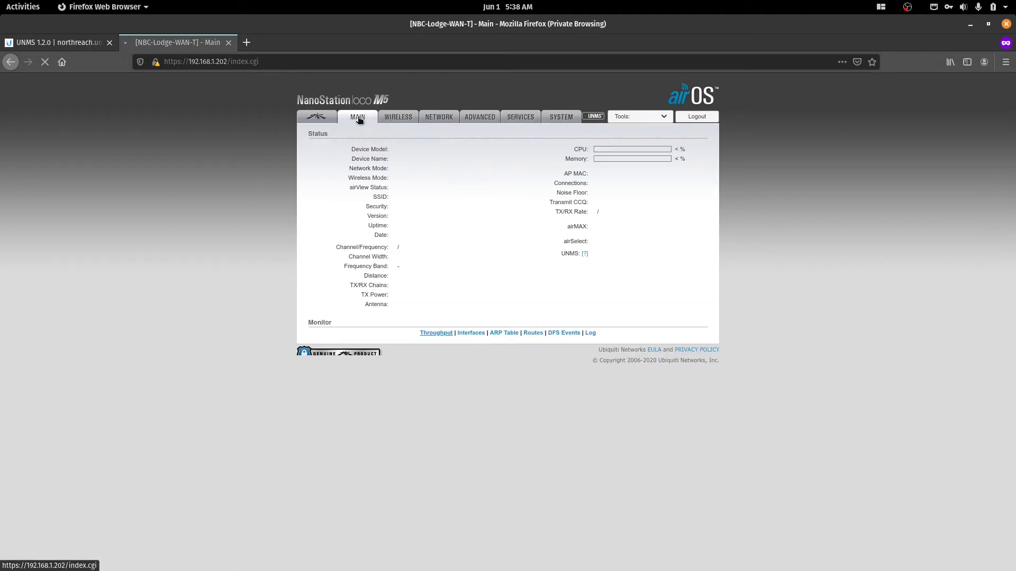
left_click(248, 63)
key("ctrl+c")
left_click(198, 189)
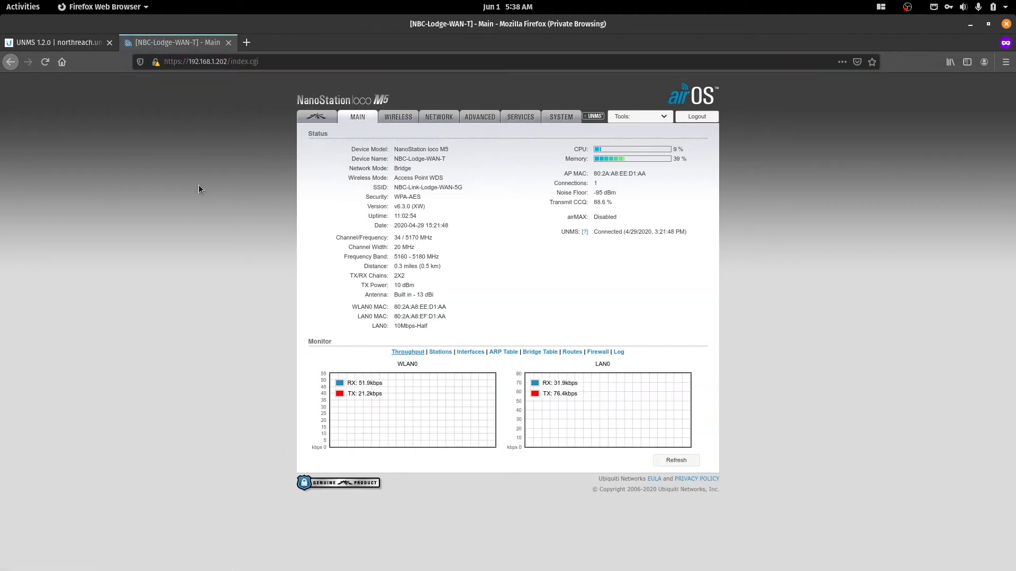
key("ctrl+t")
key("ctrl+v")
key("ctrl+shift+Left")
key("ctrl+shift+Left")
key("ctrl+shift+Left")
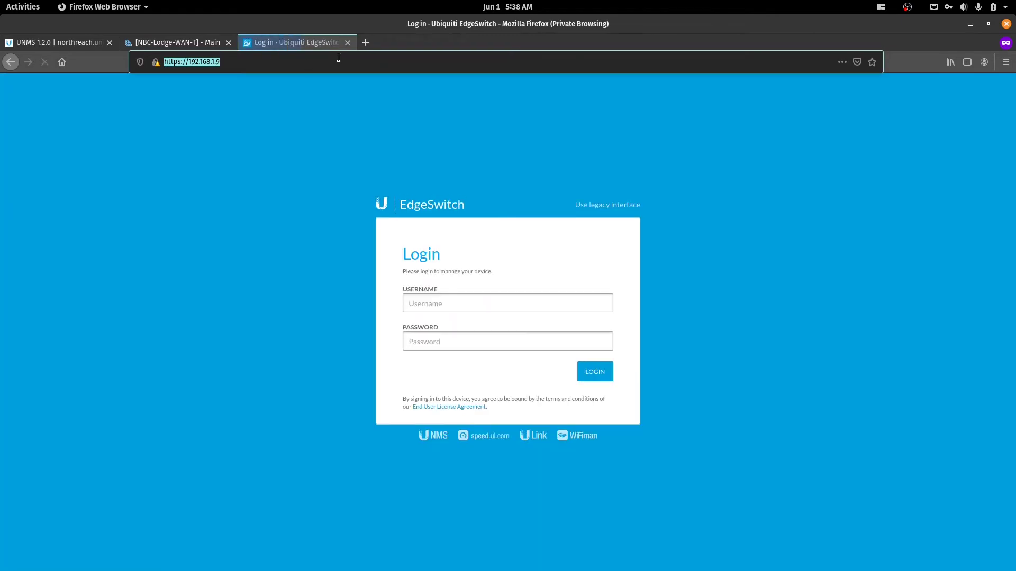
Log in to the SW5 switch with the admin username and password.
left_click(465, 305)
type("ubnt")
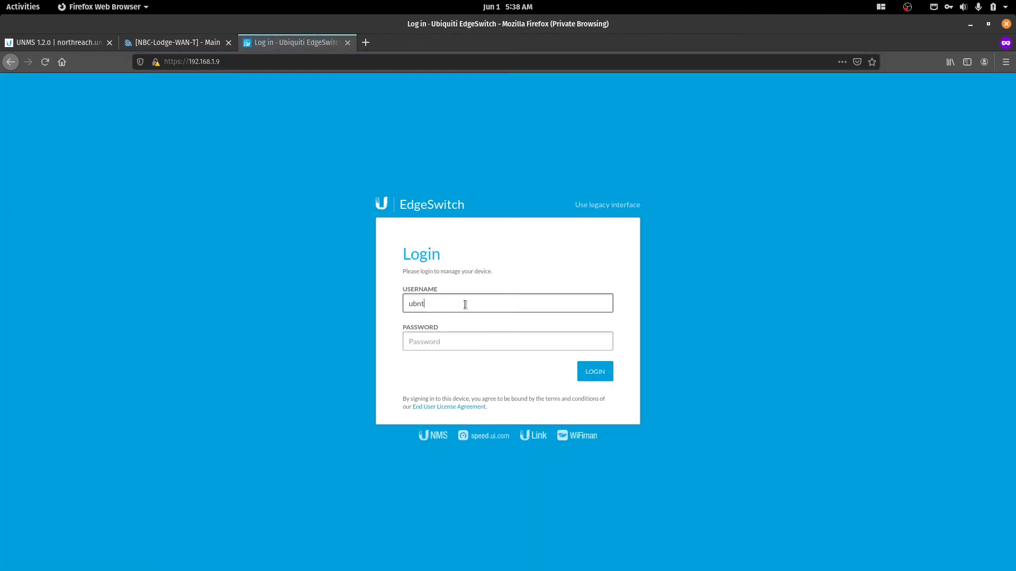
key("Tab")
type("•••••••")
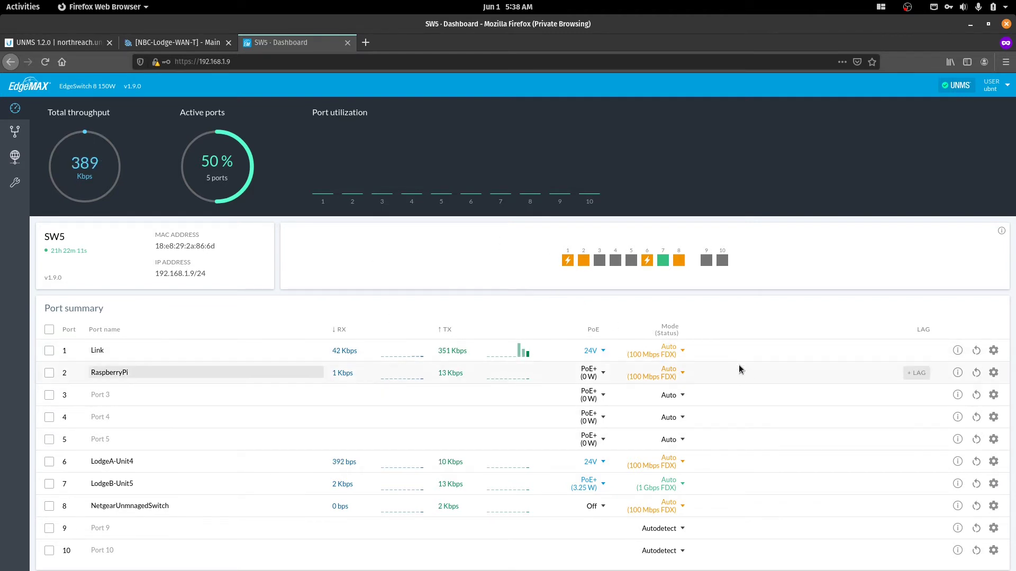
mouse_move(959, 353)
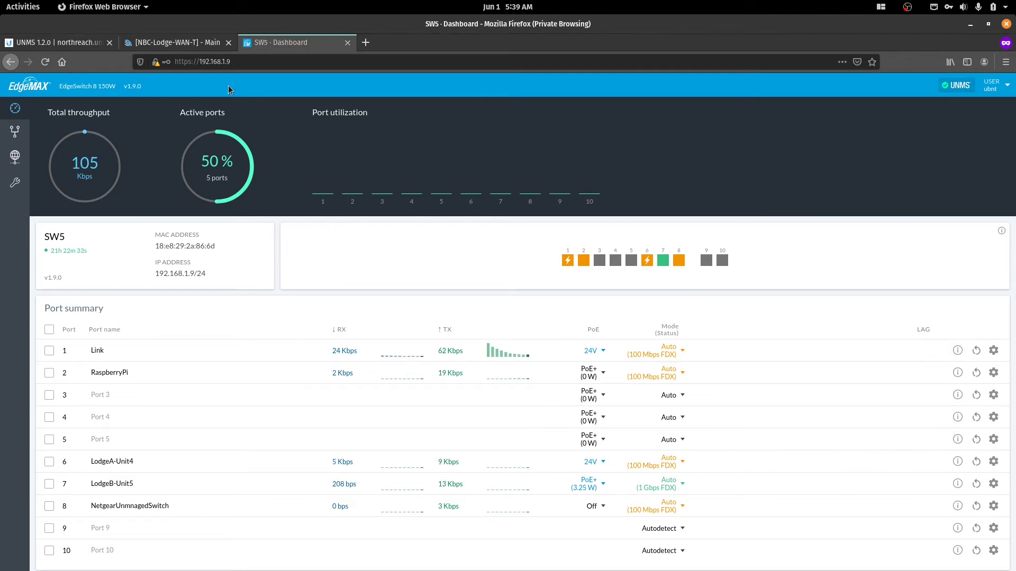
Open the SW2 switch at 192.168.1.3 and scroll to port 9, NBCChurch-T at 10 Mbps HDX.
left_click(228, 61)
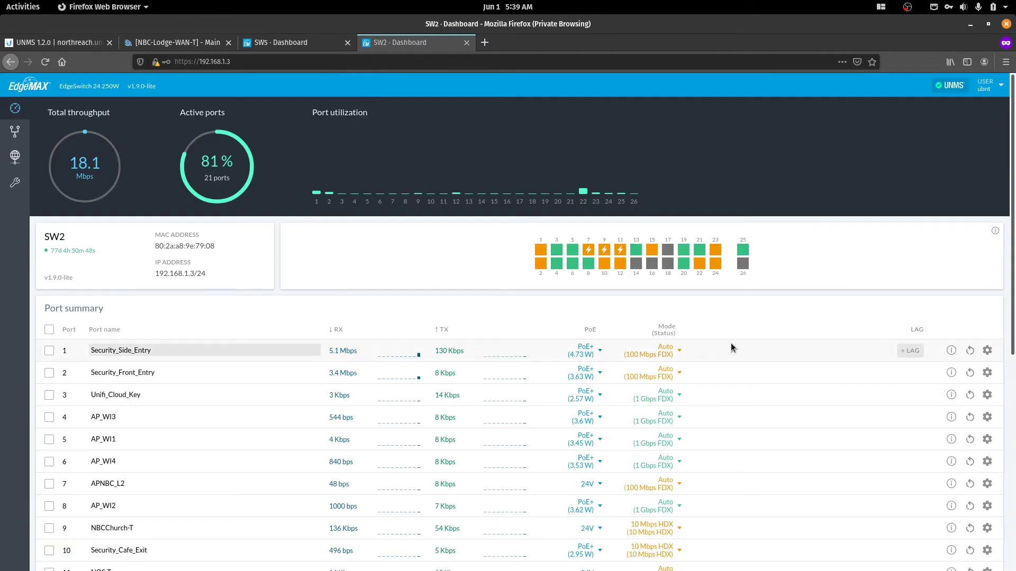
scroll(795, 378, "down", 3)
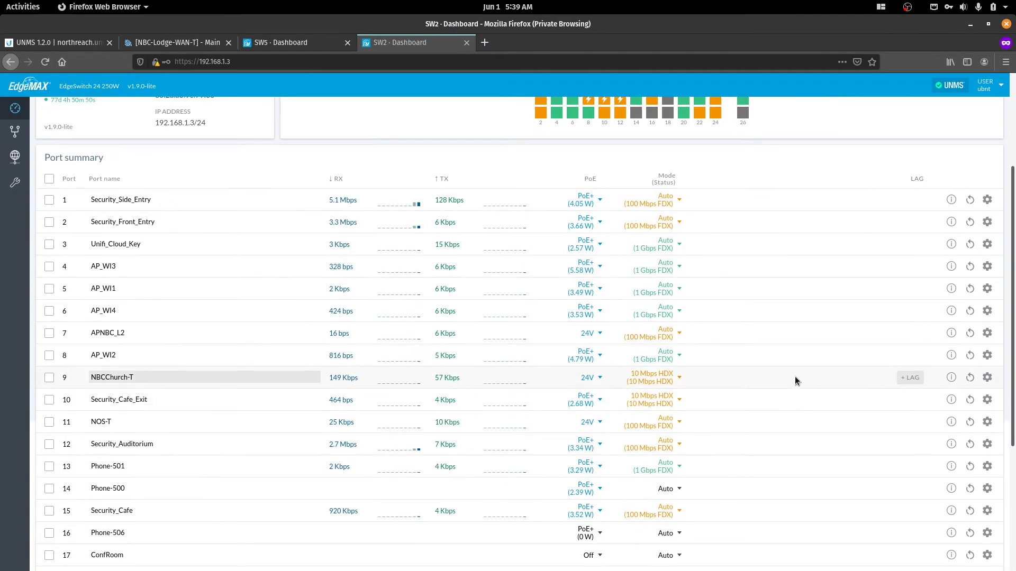
mouse_move(952, 379)
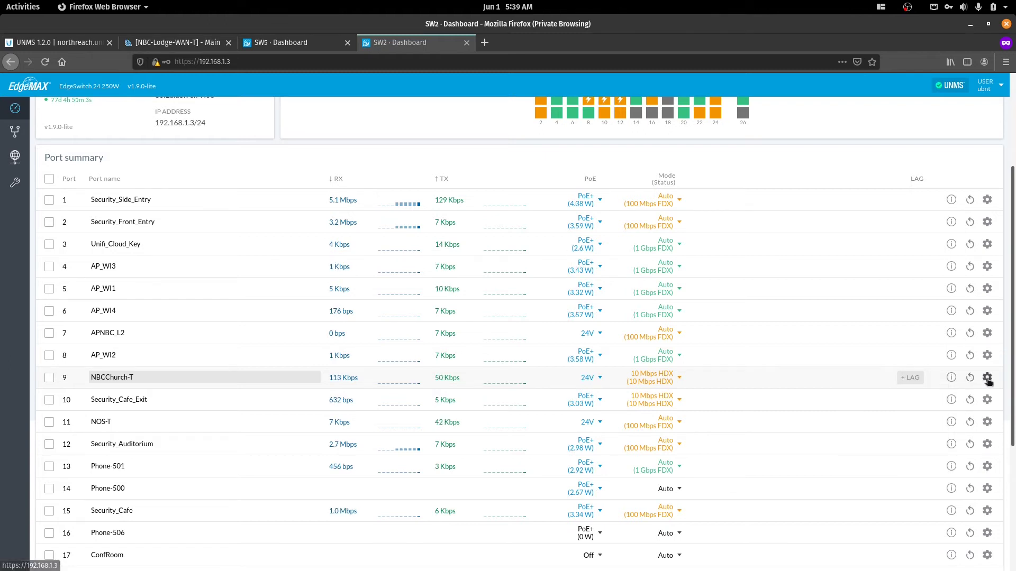
Run a cable test on port 9, which reports the cable faulty about 26–46 m away.
left_click(987, 378)
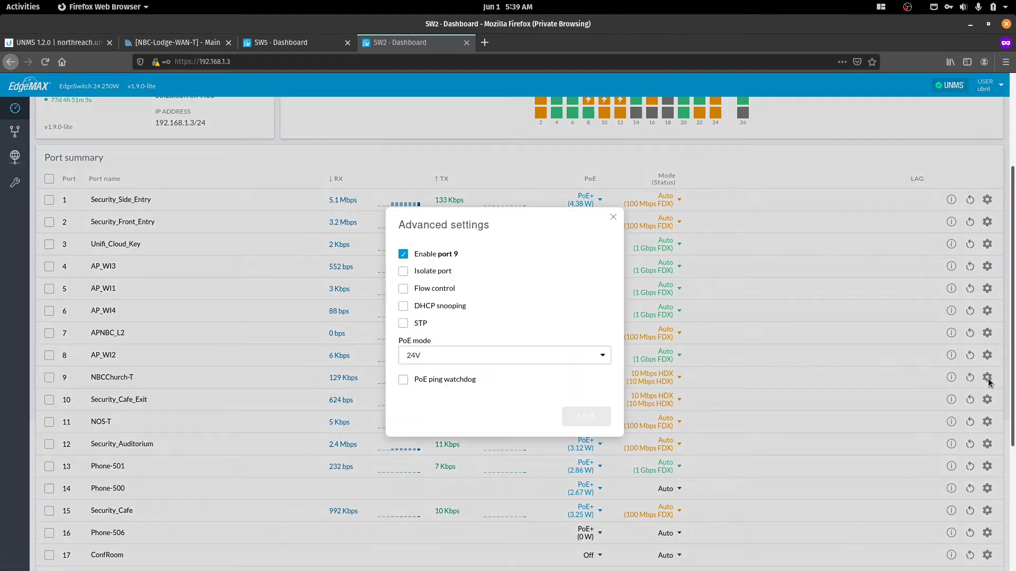
left_click(613, 224)
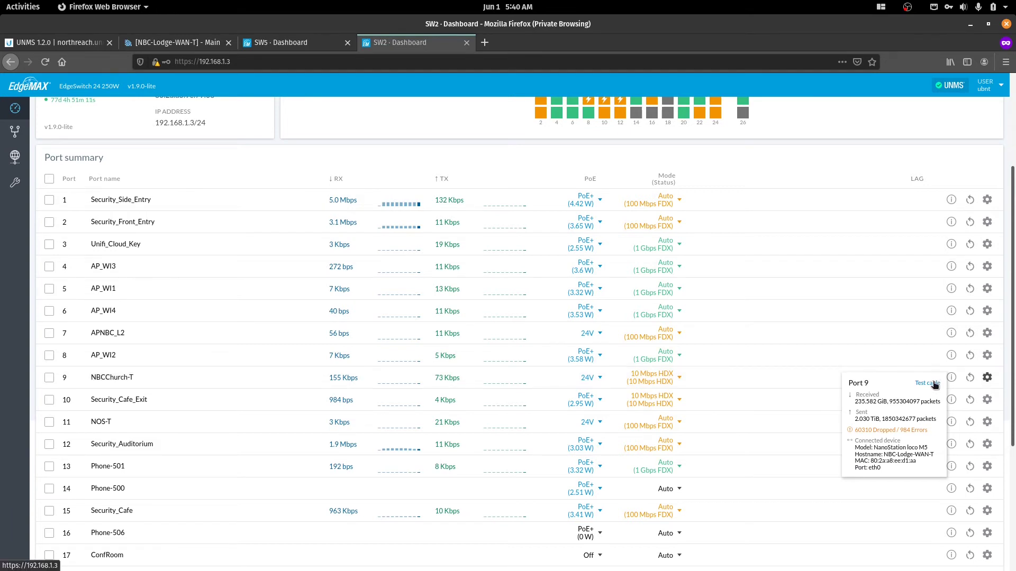
left_click(932, 383)
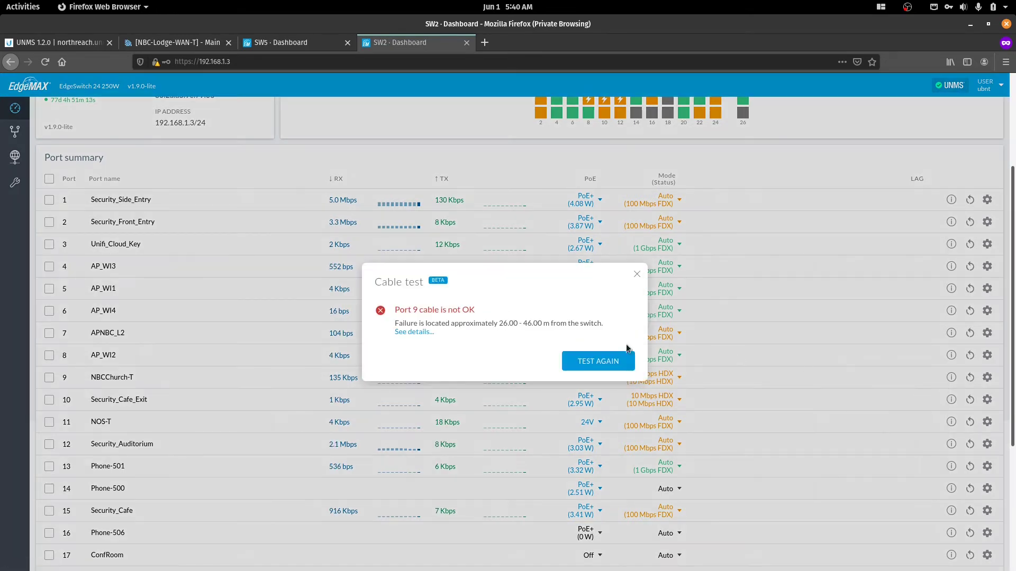
left_click_drag(446, 325, 583, 327)
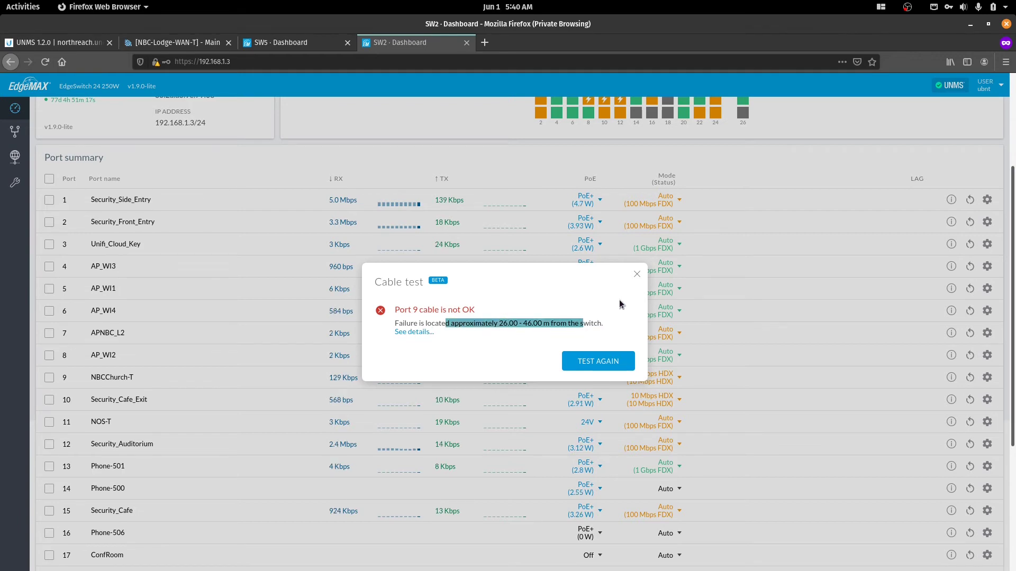
left_click(638, 272)
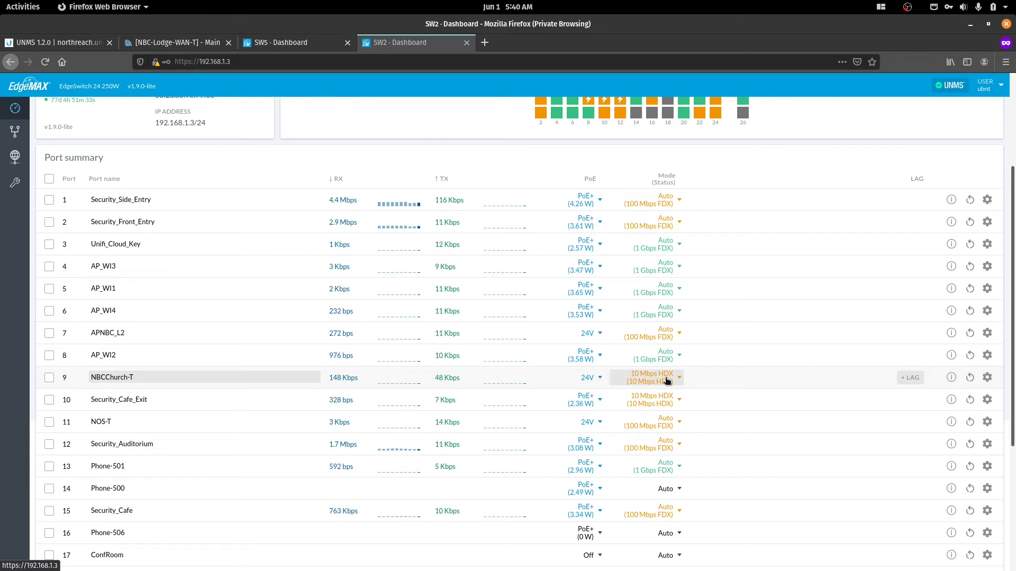
Check the NanoStation's Network and Advanced settings, confirming LAN0 Speed is 10Mbps-Half.
left_click(183, 45)
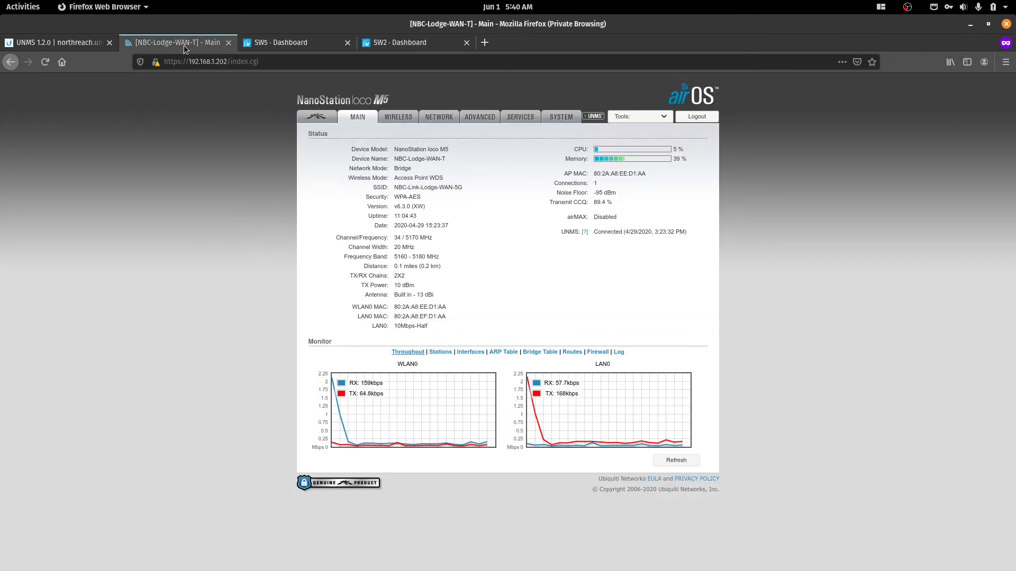
left_click(436, 120)
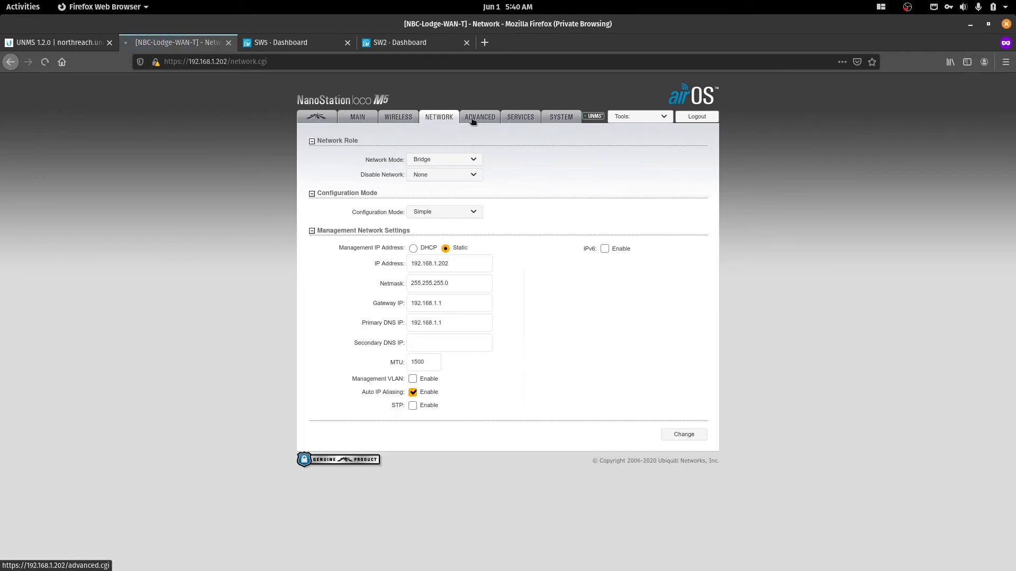
left_click(472, 119)
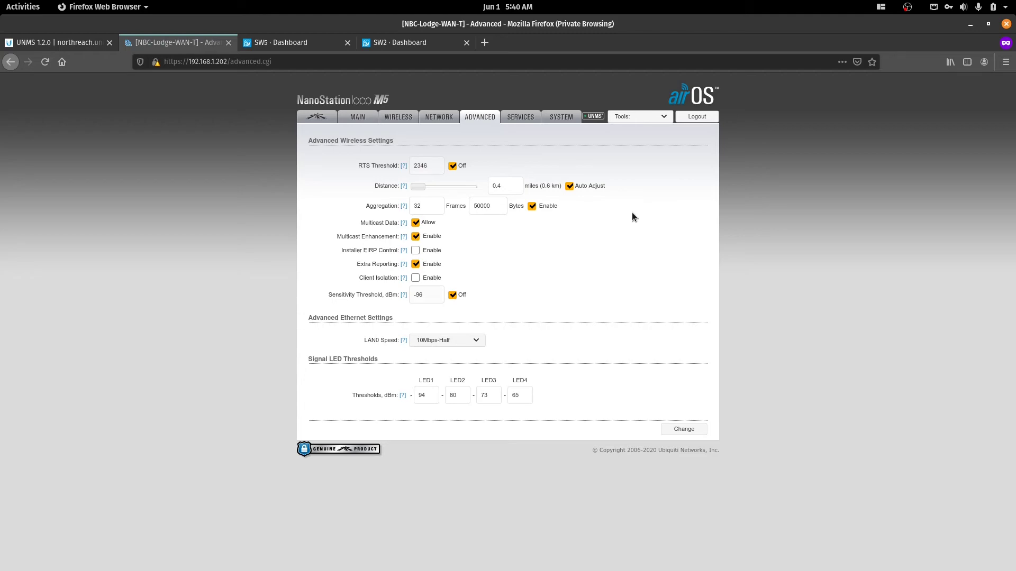
left_click(318, 43)
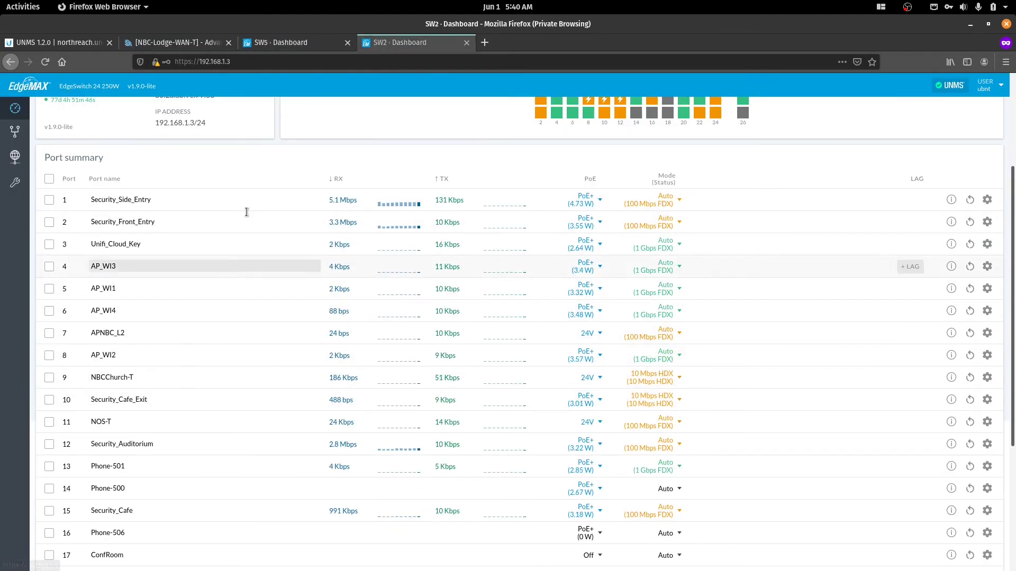
left_click(175, 43)
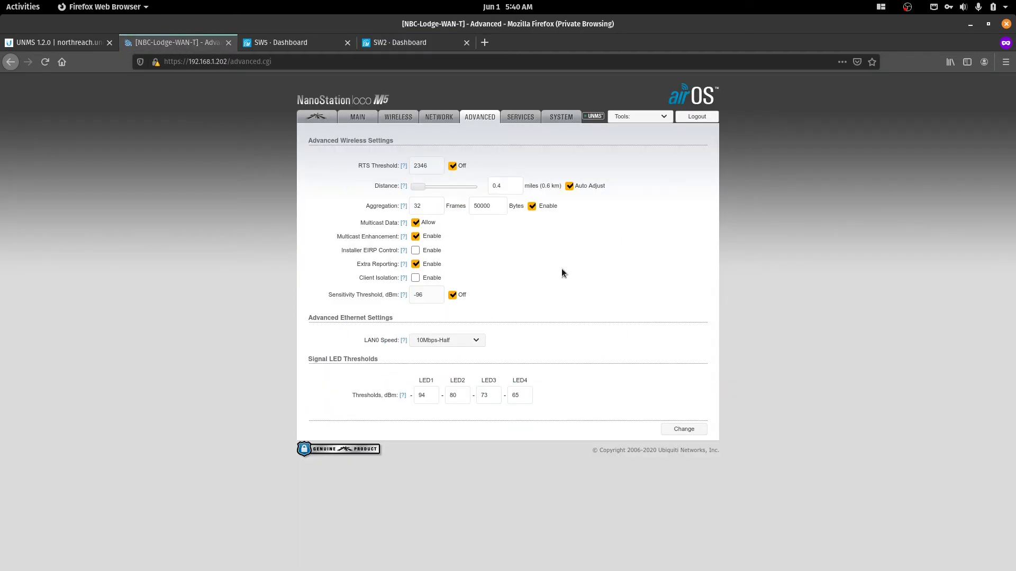
left_click(510, 115)
left_click(485, 117)
Keep the NanoStation's LAN0 Speed at 10Mbps-Half, then return to the SW2 port summary.
left_click(436, 340)
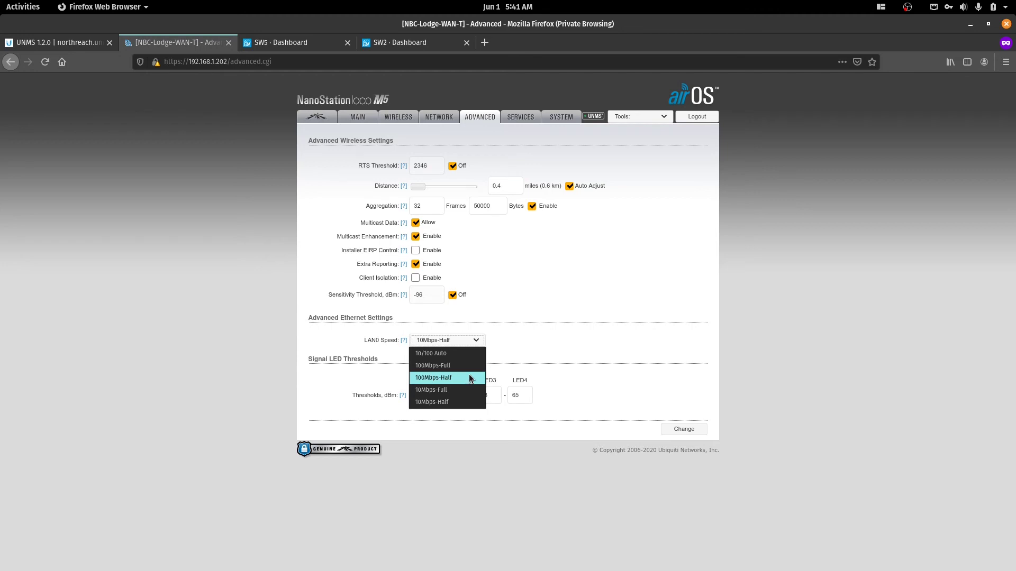
left_click(444, 402)
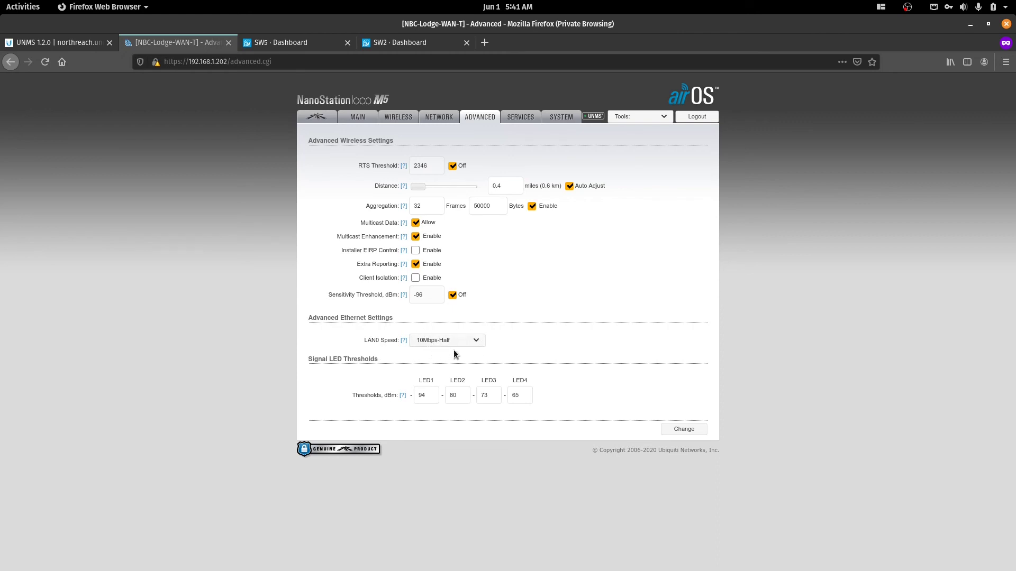
left_click(400, 49)
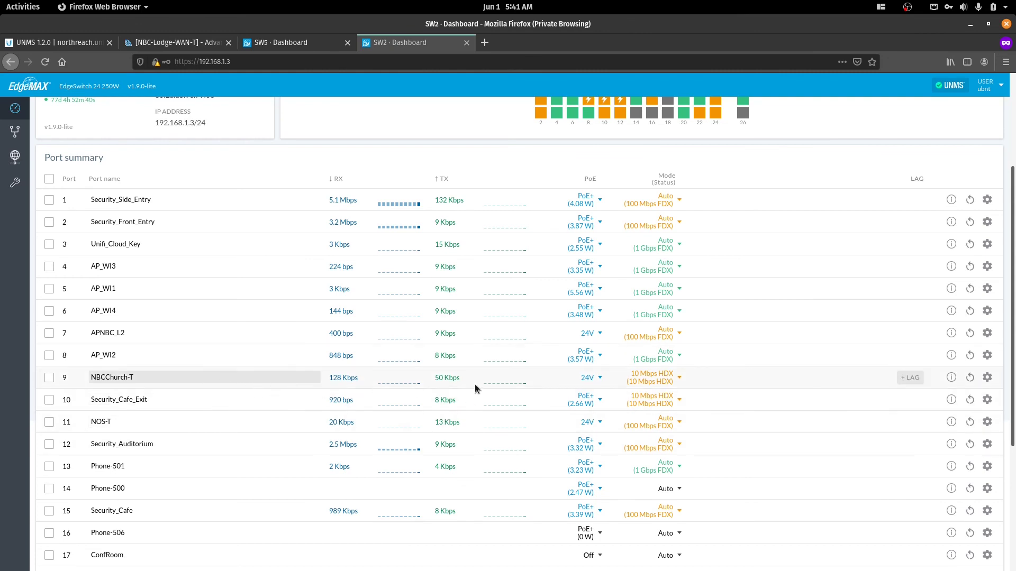
left_click(665, 384)
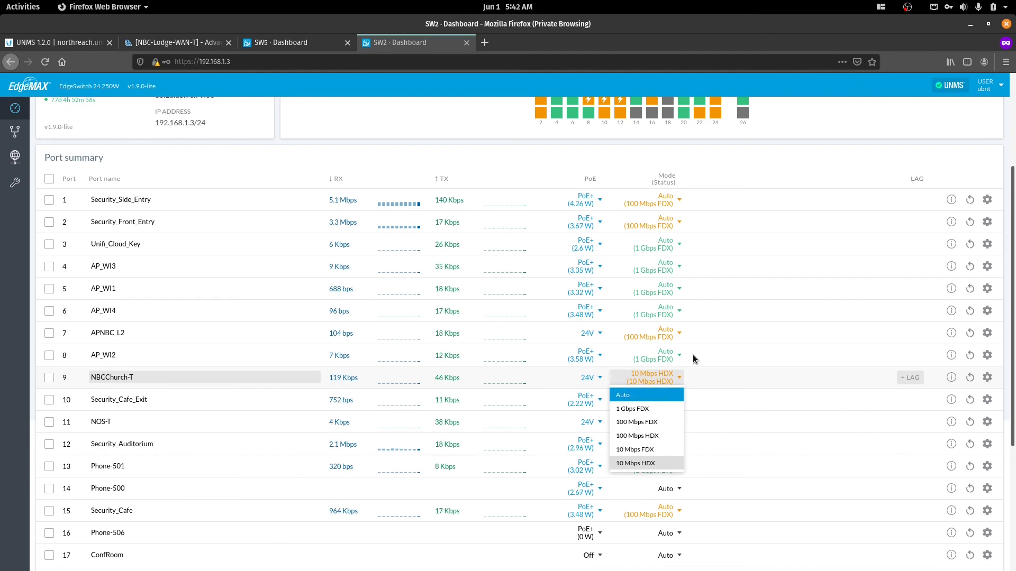
left_click(785, 123)
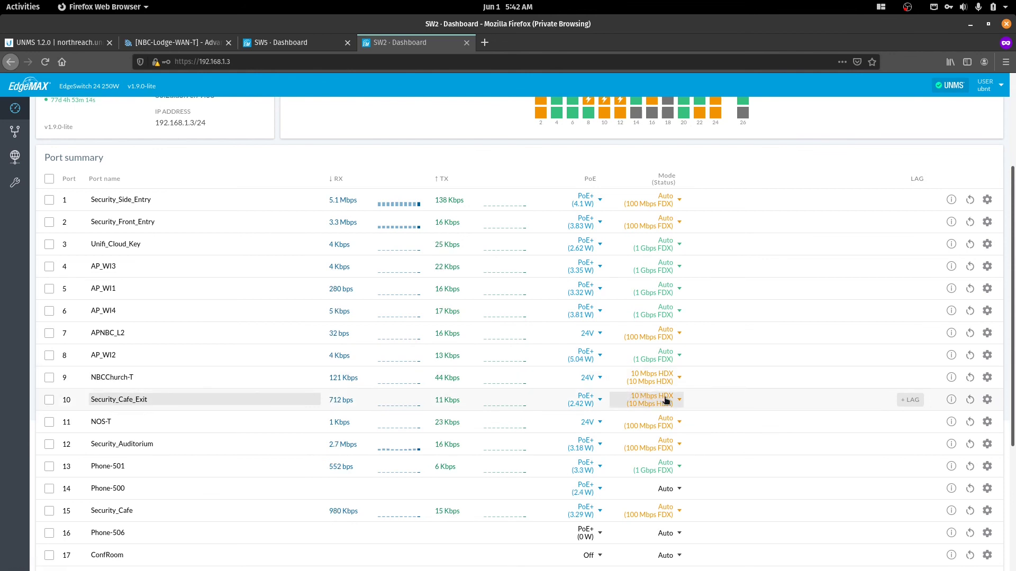
scroll(662, 396, "up", 3)
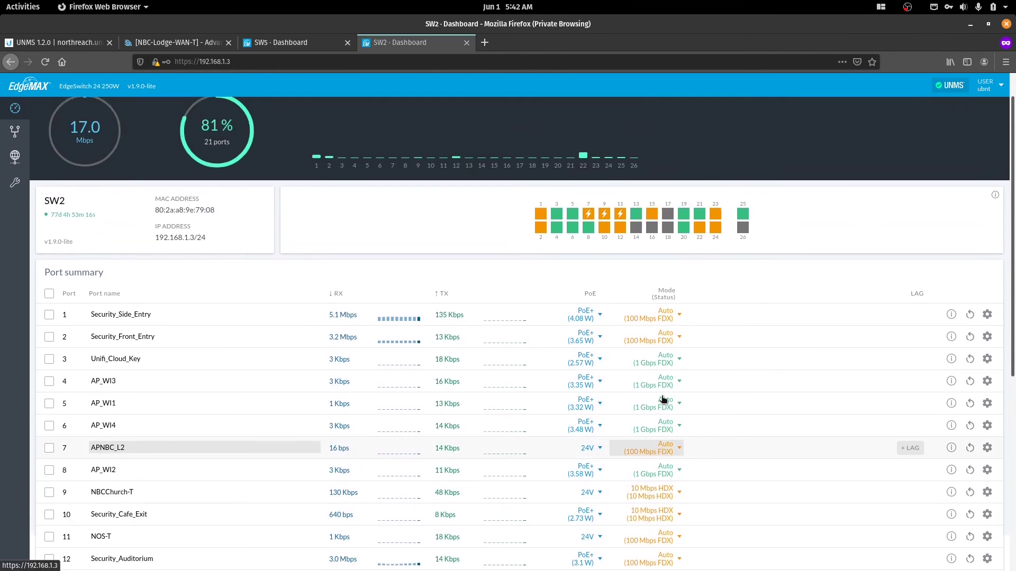
scroll(662, 401, "up", 2)
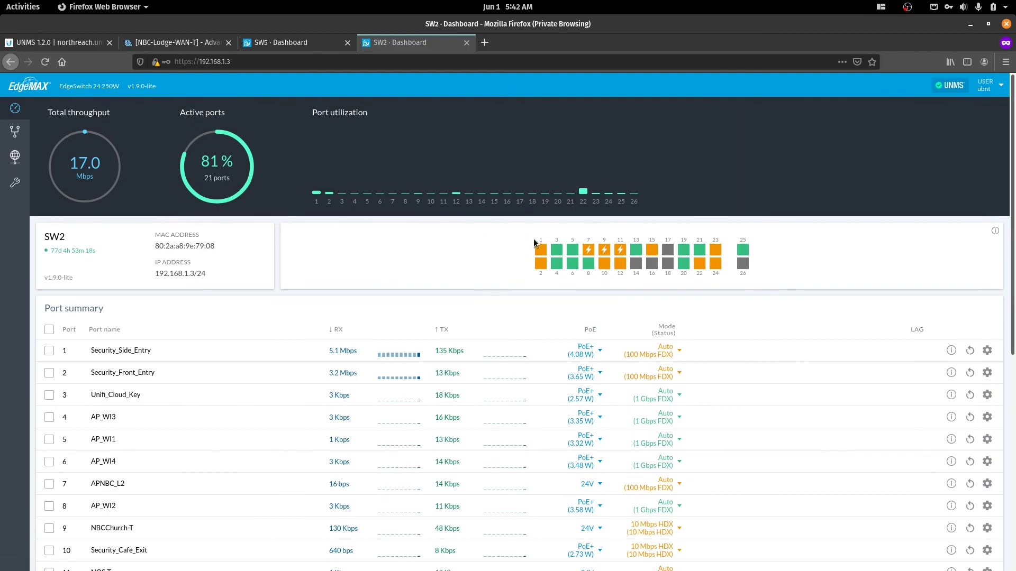